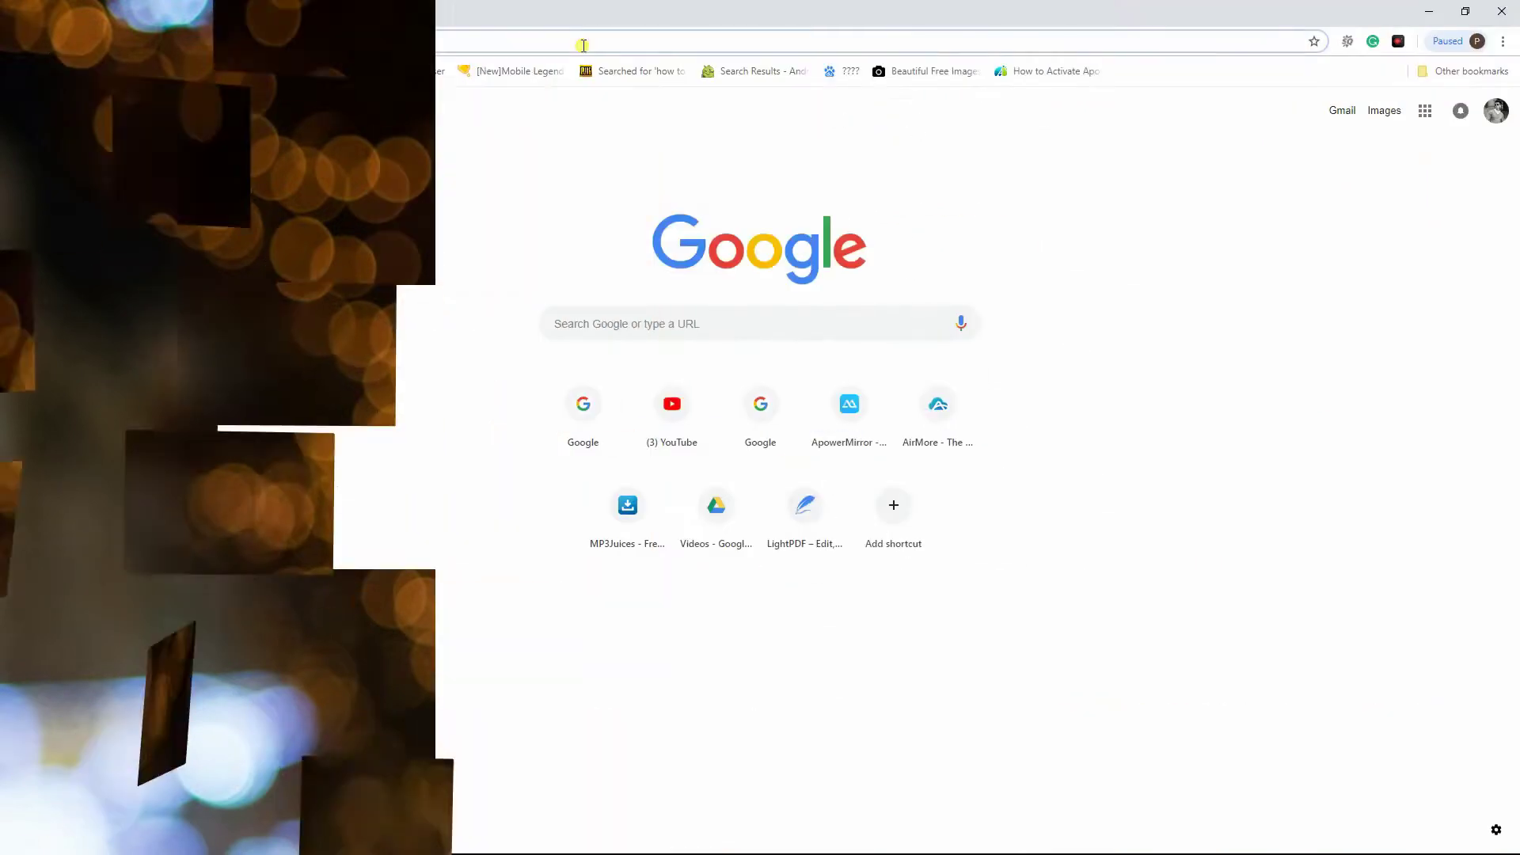
type("airmor")
Step: Load airmore.com and launch AirMore Web to connect the phone by QR code
key("Return")
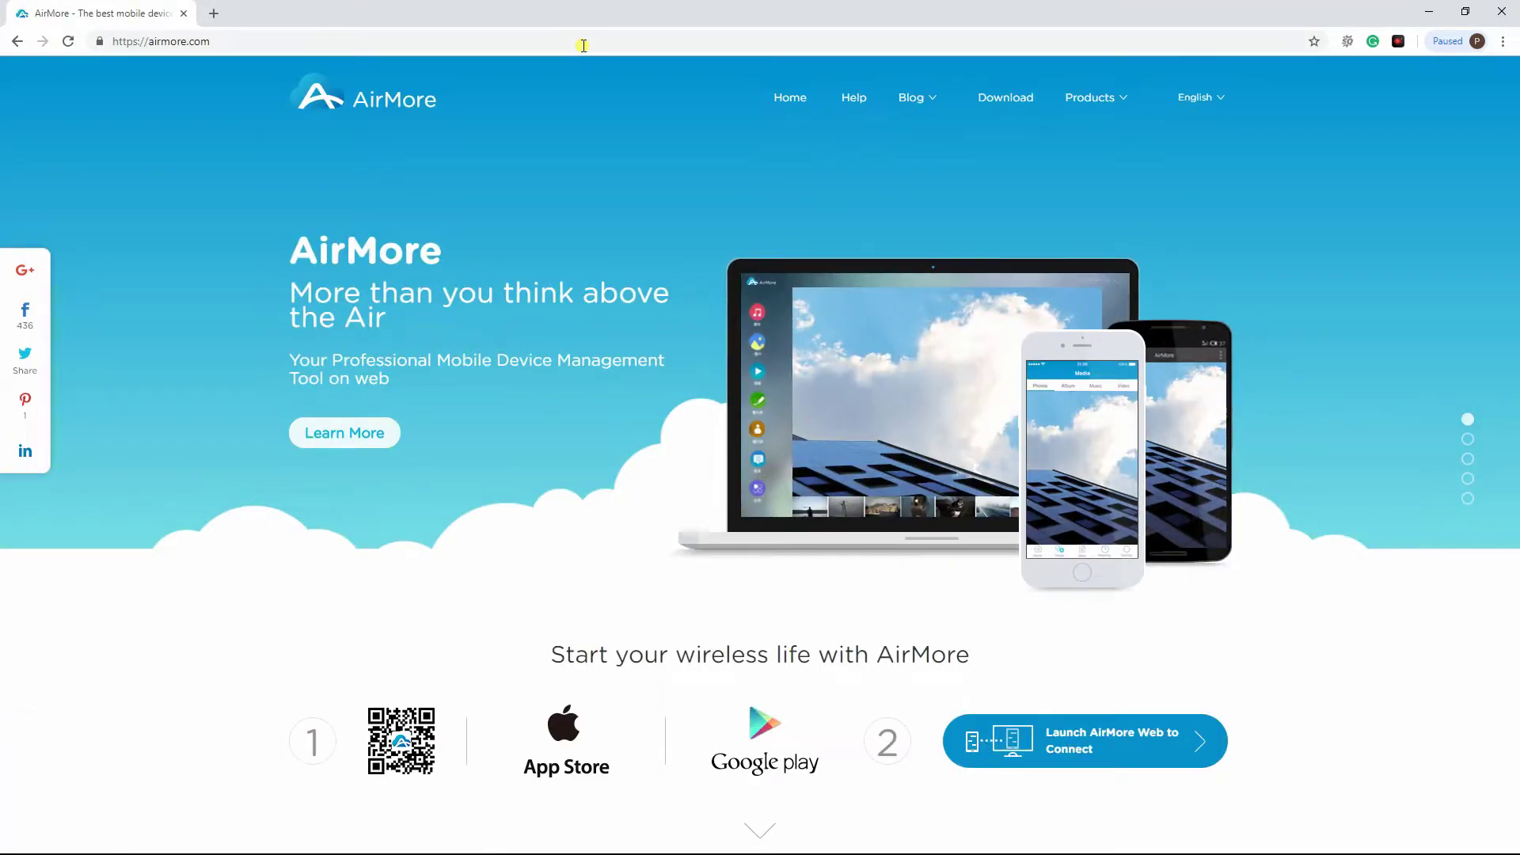
left_click(1131, 733)
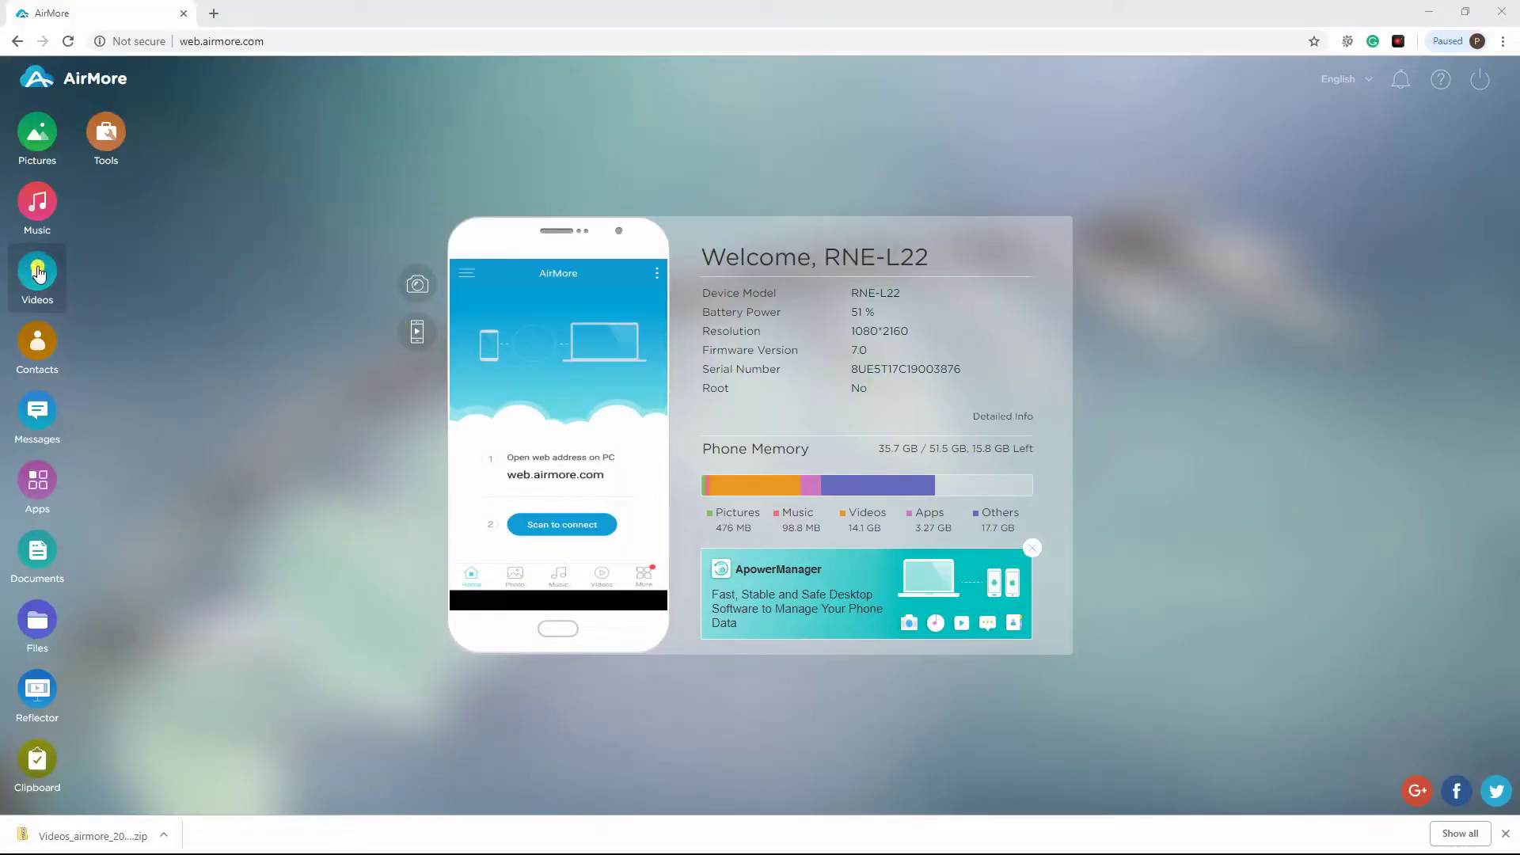
Step: Select the first two videos in the Videos 'record' album and export them as a zip
left_click(37, 272)
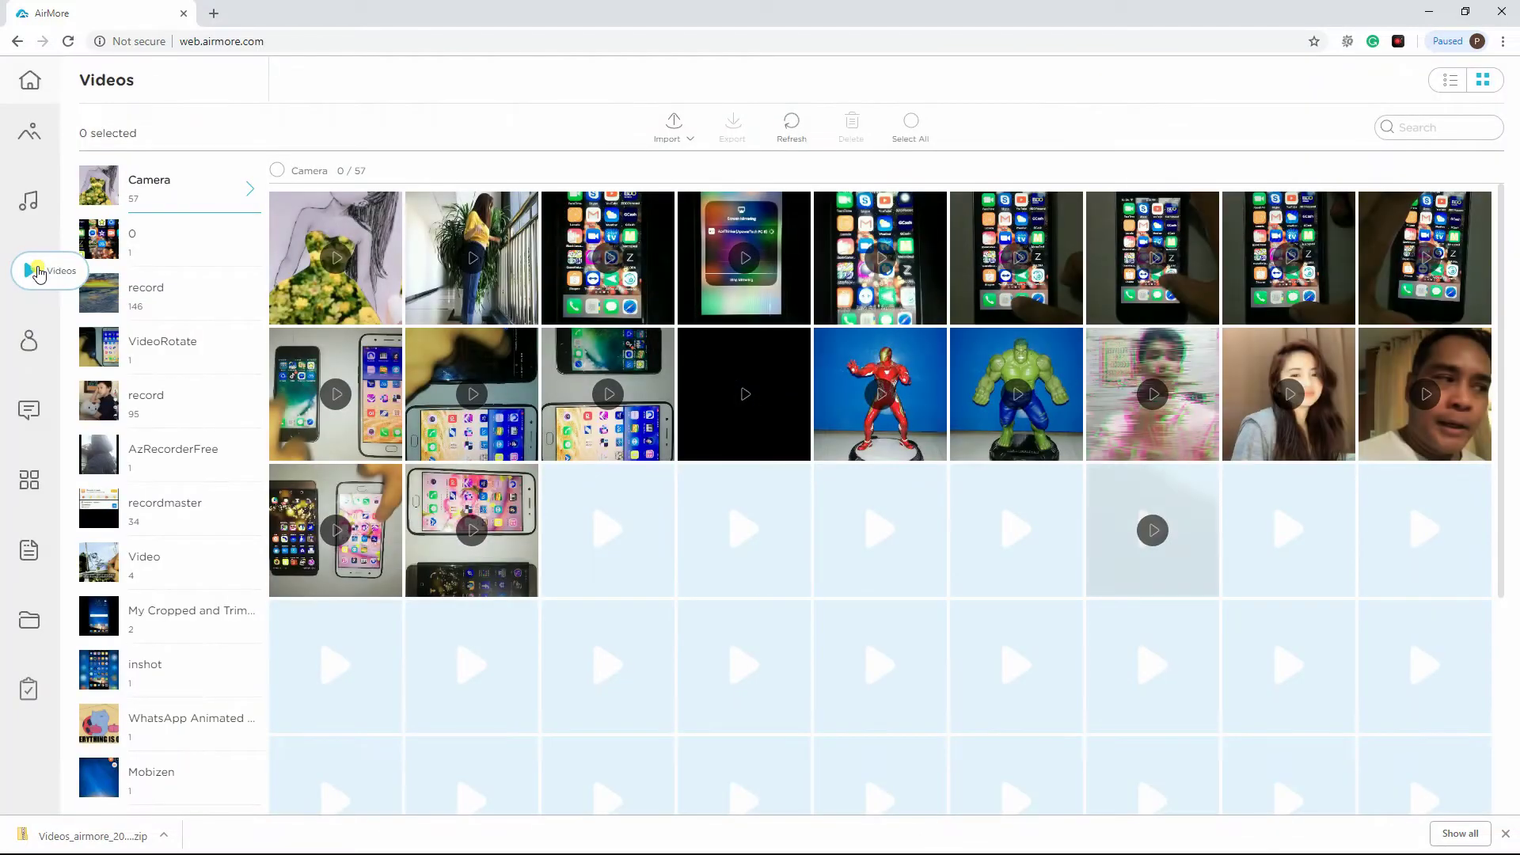
left_click(155, 402)
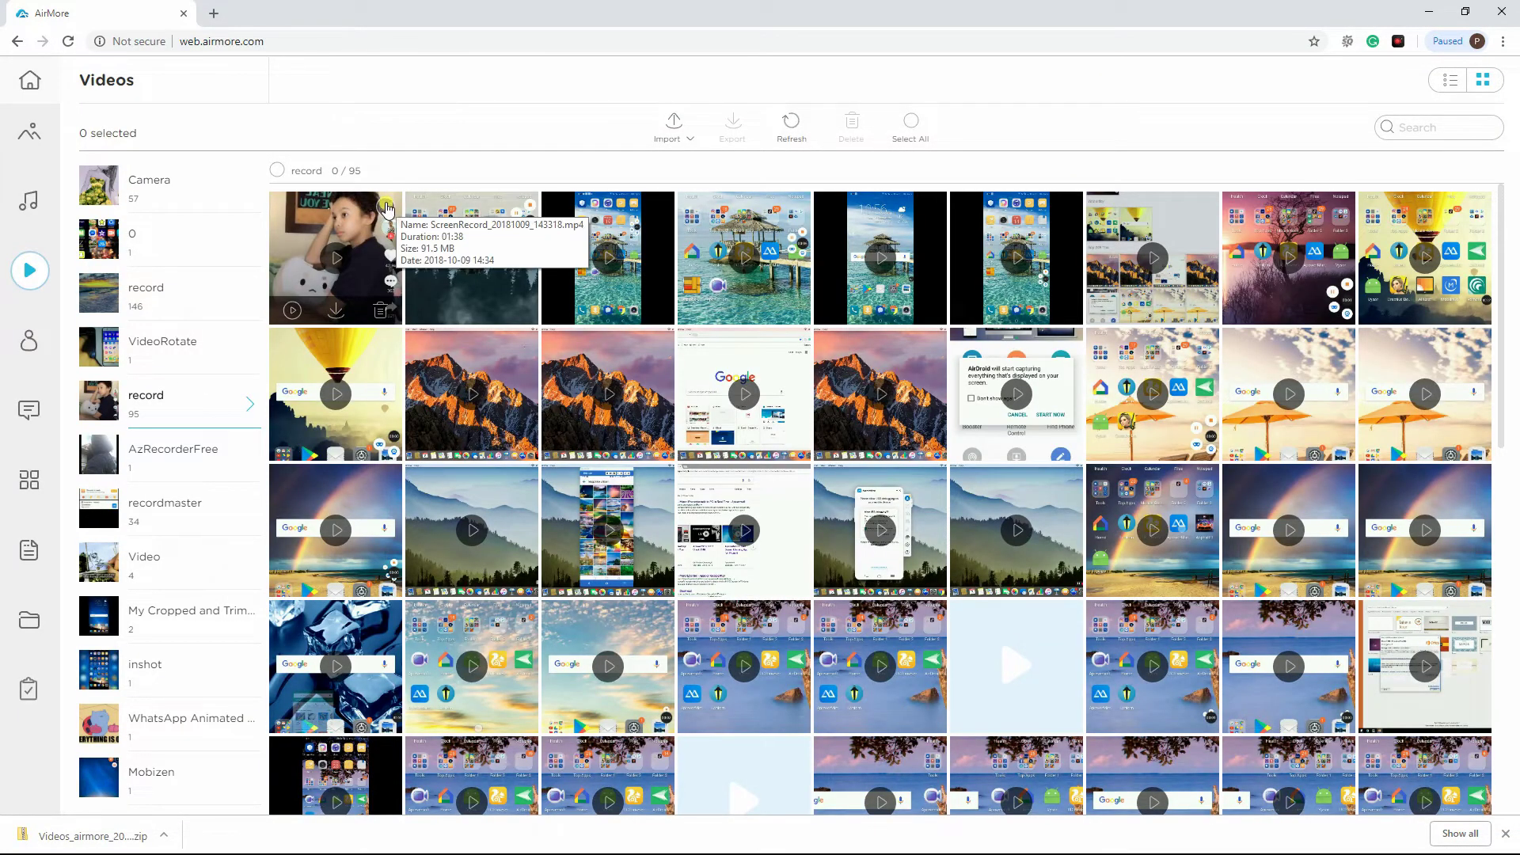
left_click(386, 210)
left_click(520, 212)
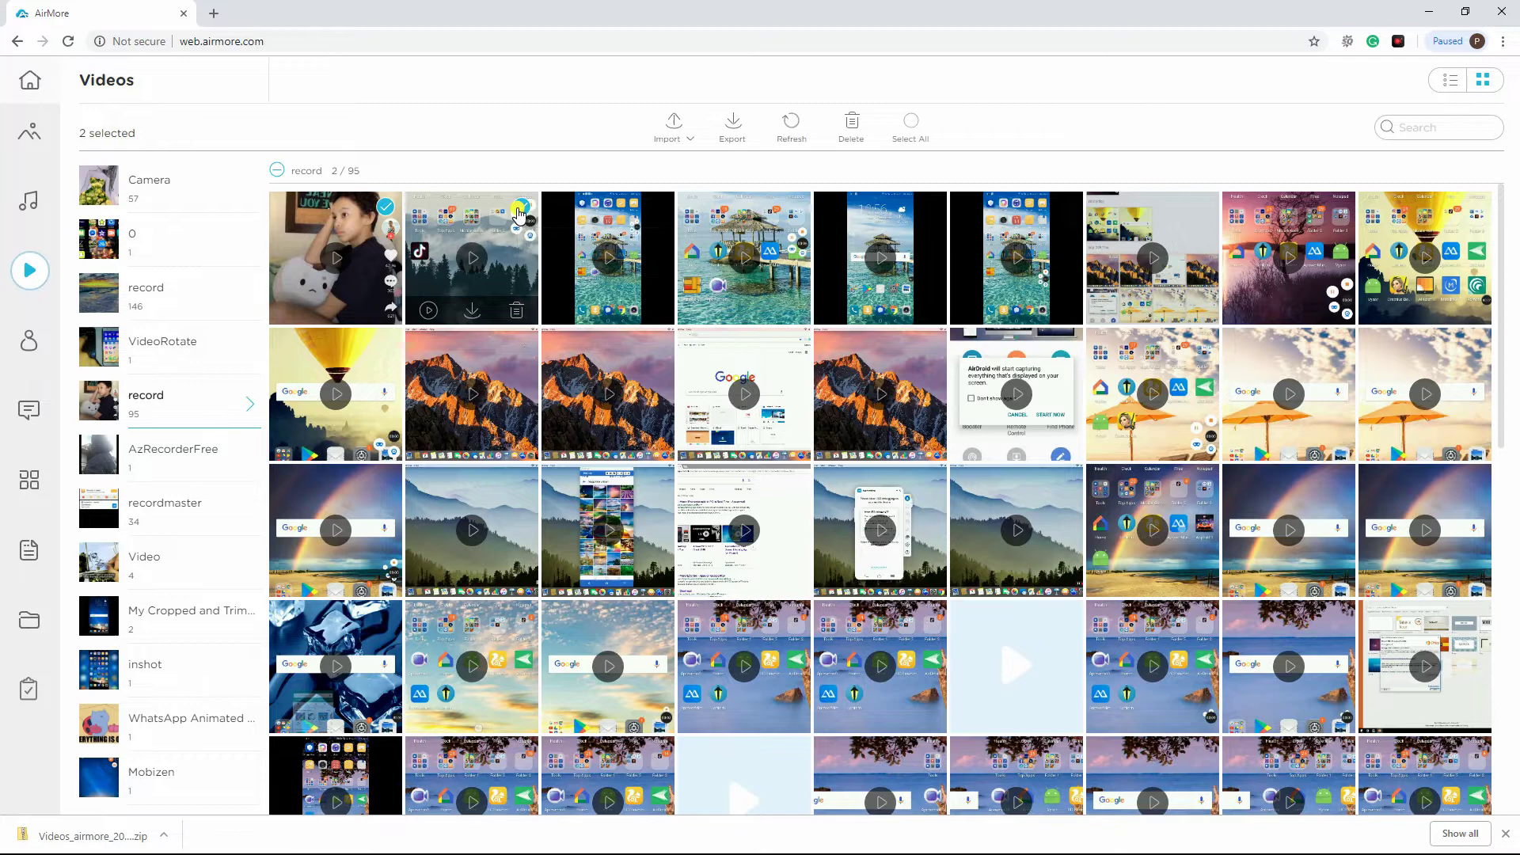
left_click(730, 134)
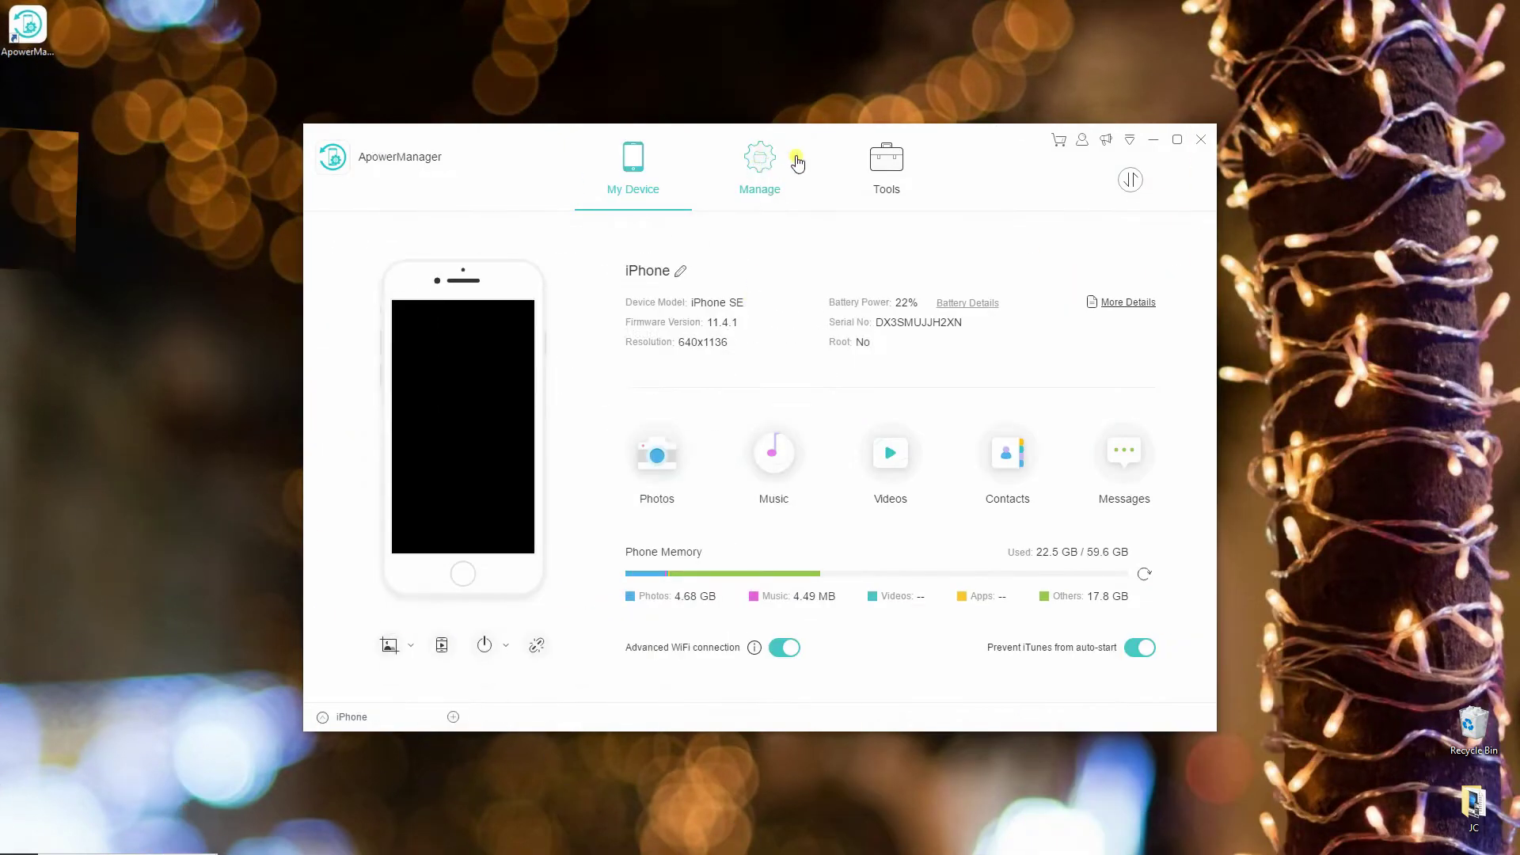
Step: Tick IMG_0777, IMG_0776 and IMG_0775 under Manage > Videos and export them to Desktop
left_click(760, 167)
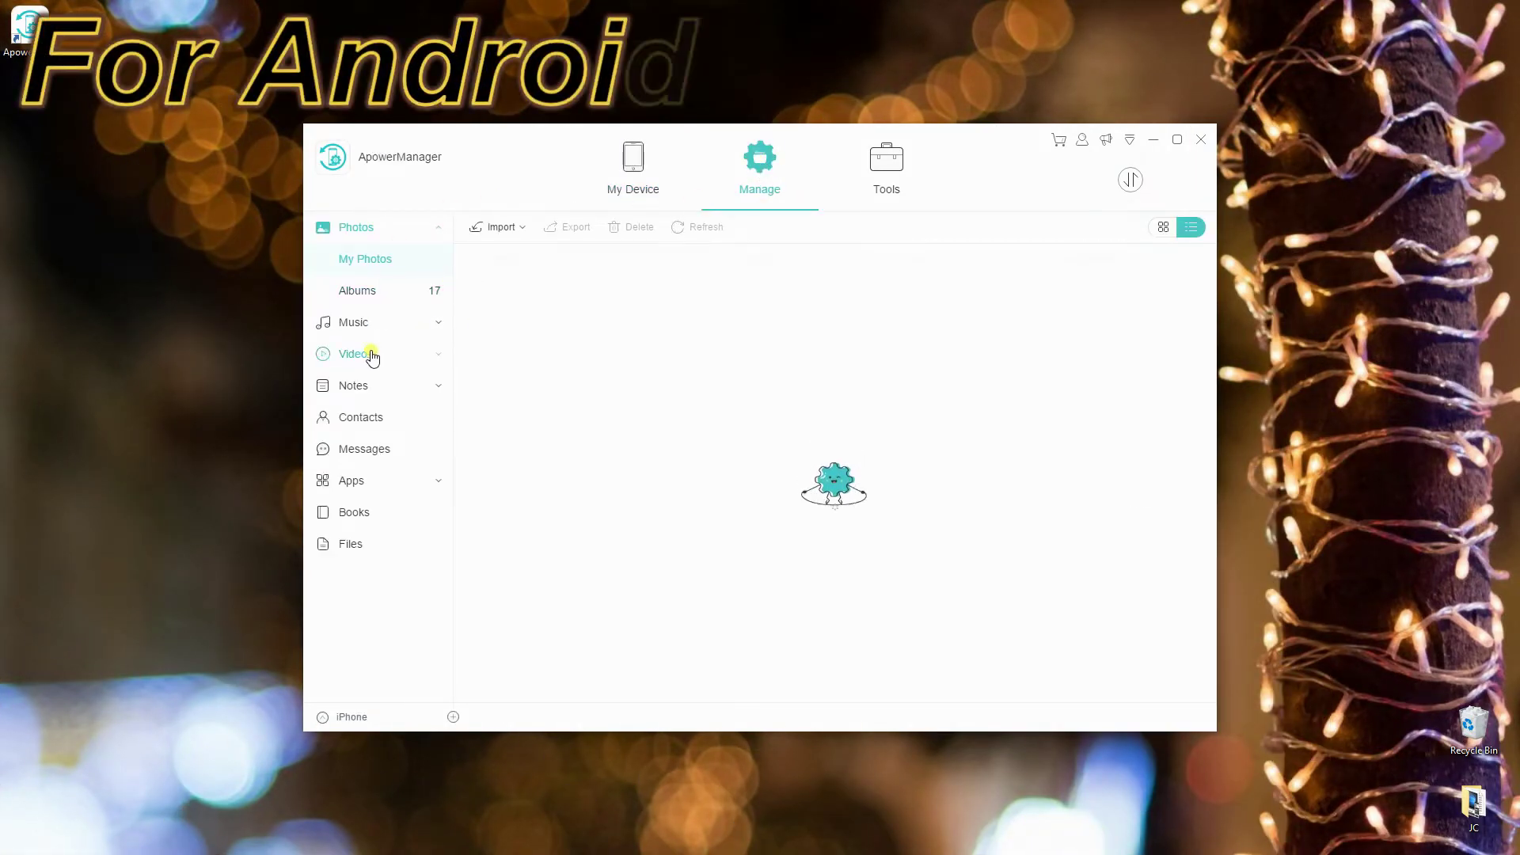
left_click(372, 355)
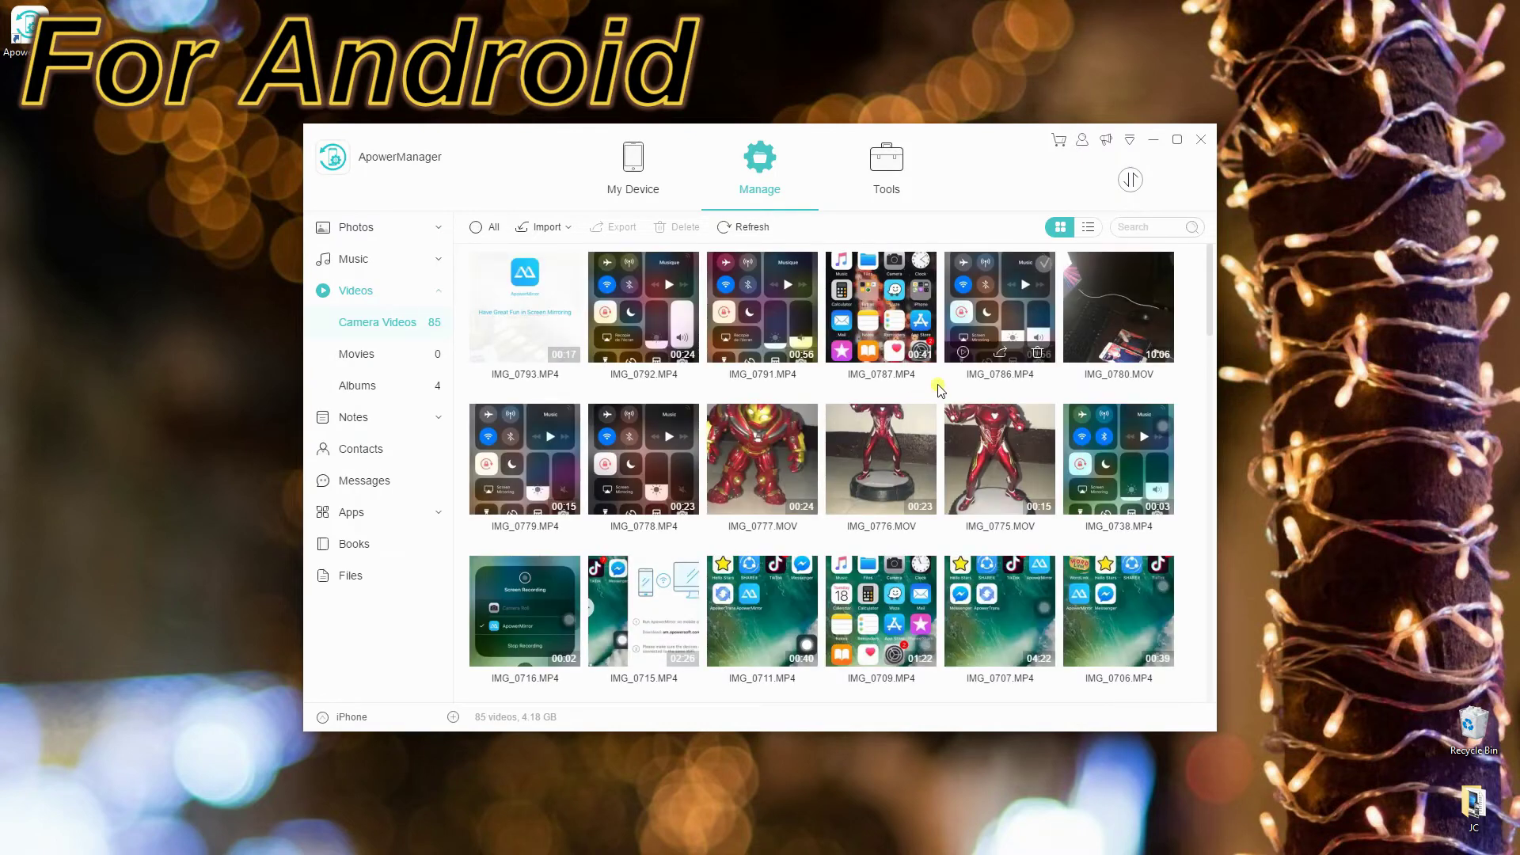
left_click(806, 414)
left_click(925, 415)
left_click(1045, 415)
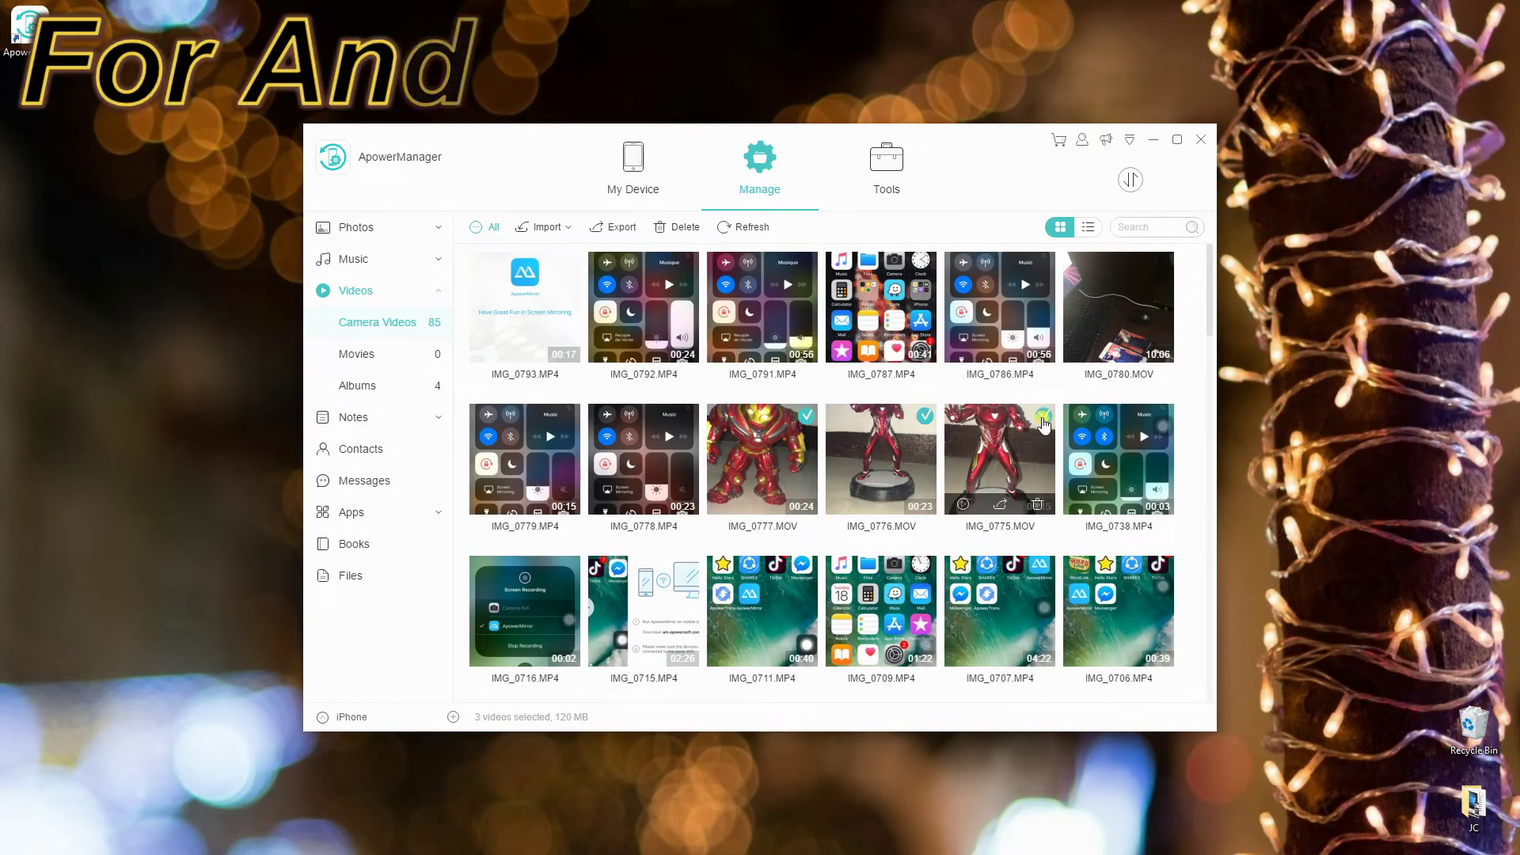
left_click(624, 229)
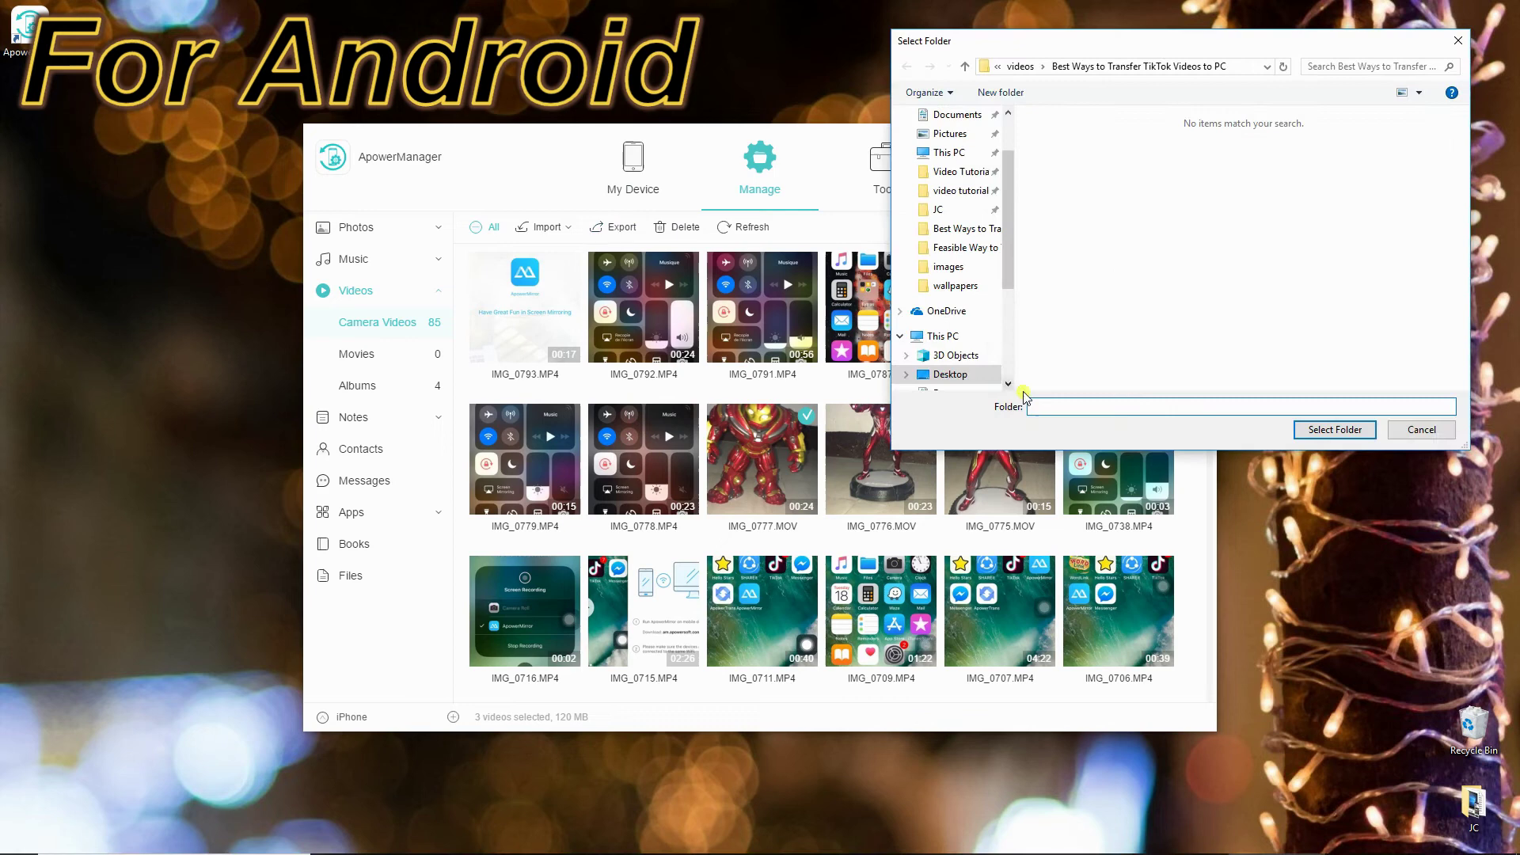
scroll(962, 297, "up", 5)
left_click(938, 147)
left_click(1335, 430)
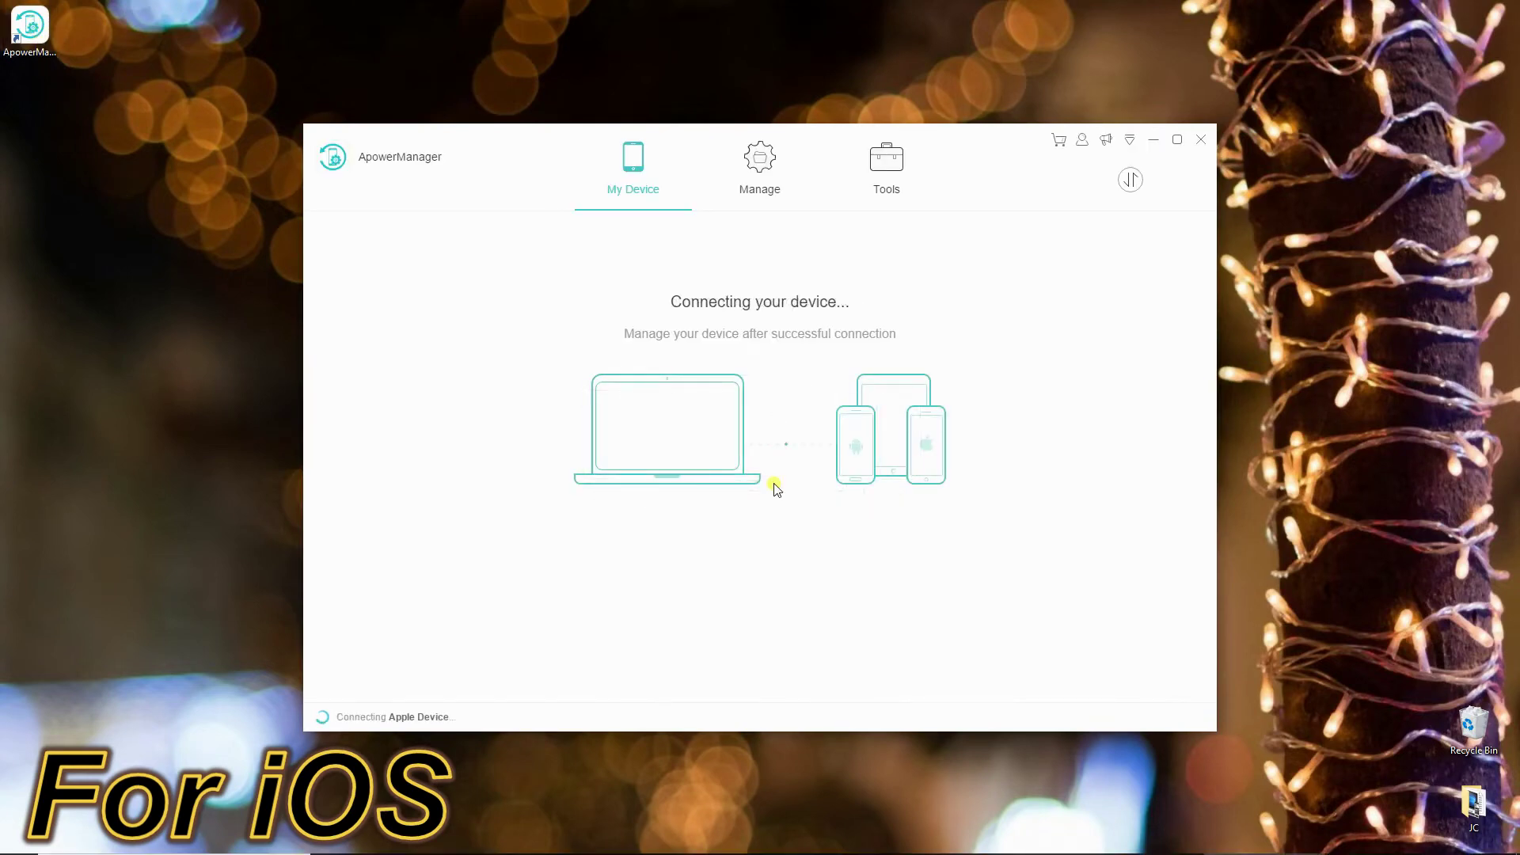
Step: Export the three ticked camera videos from Manage > Videos to the Desktop folder
left_click(765, 173)
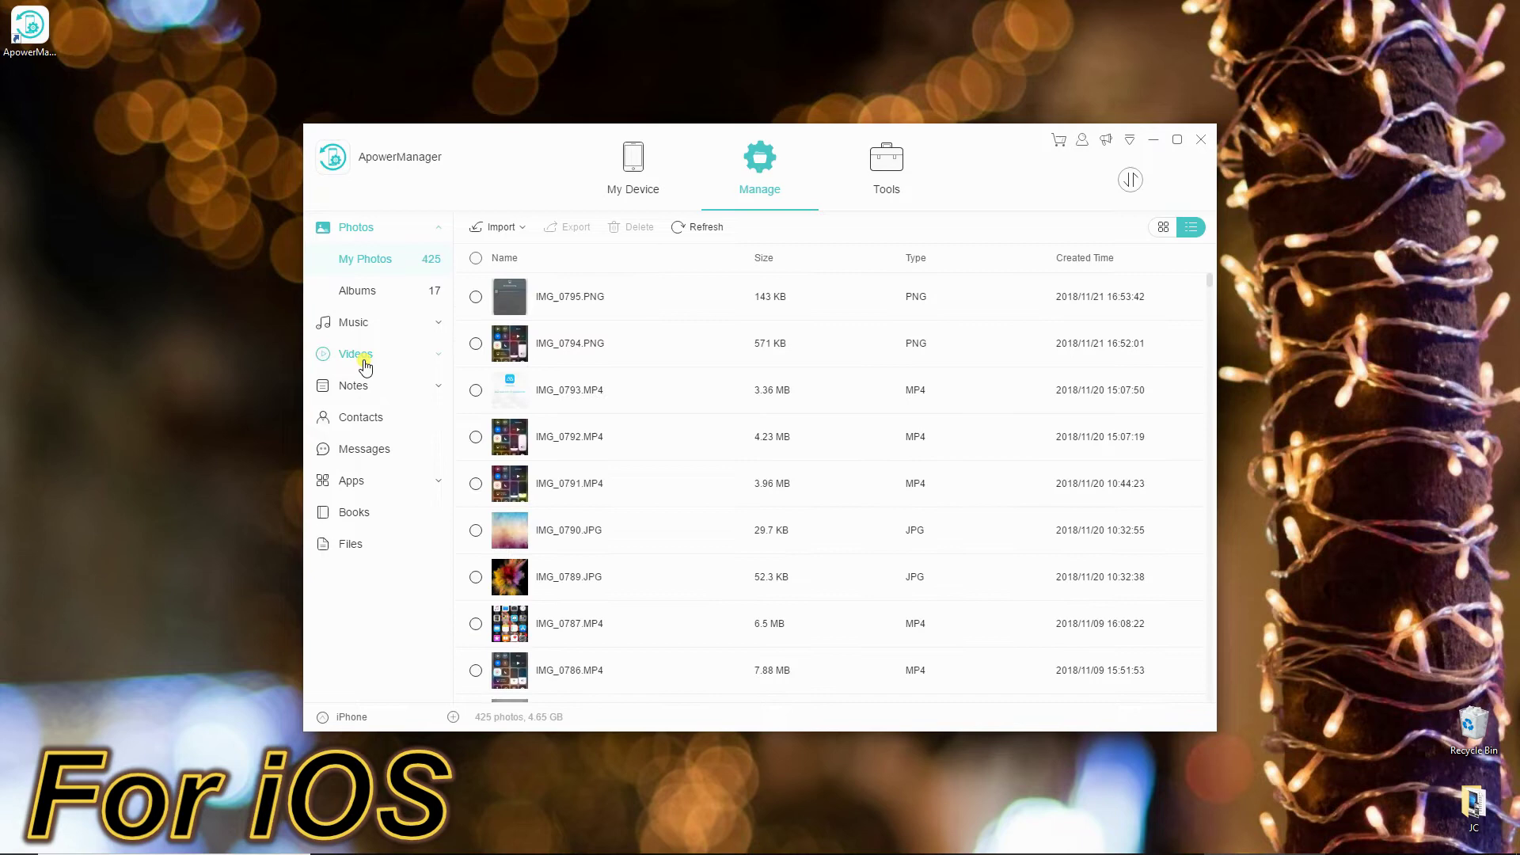
left_click(361, 357)
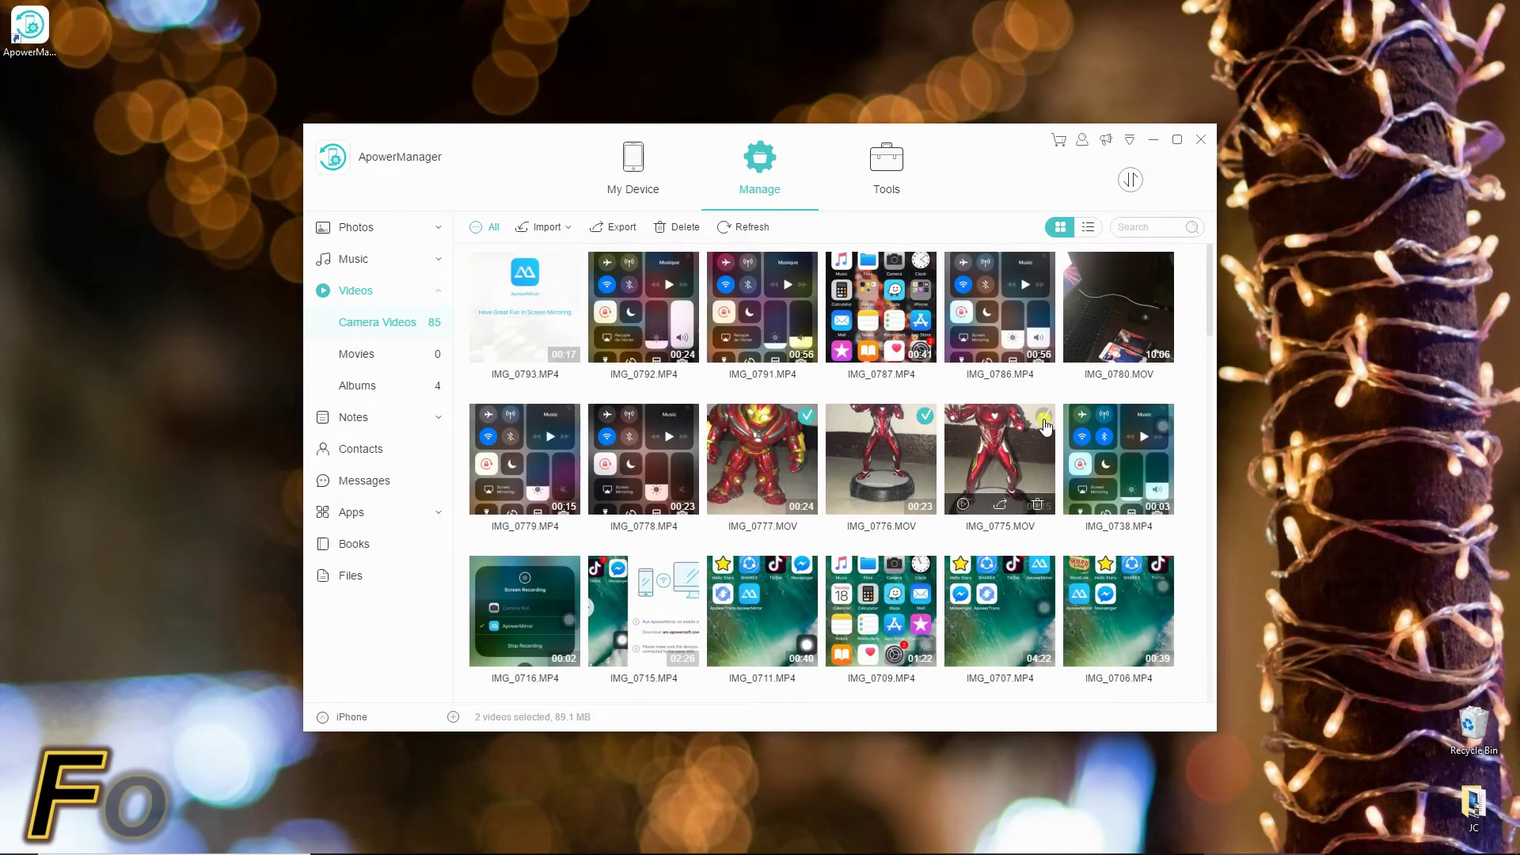
left_click(624, 227)
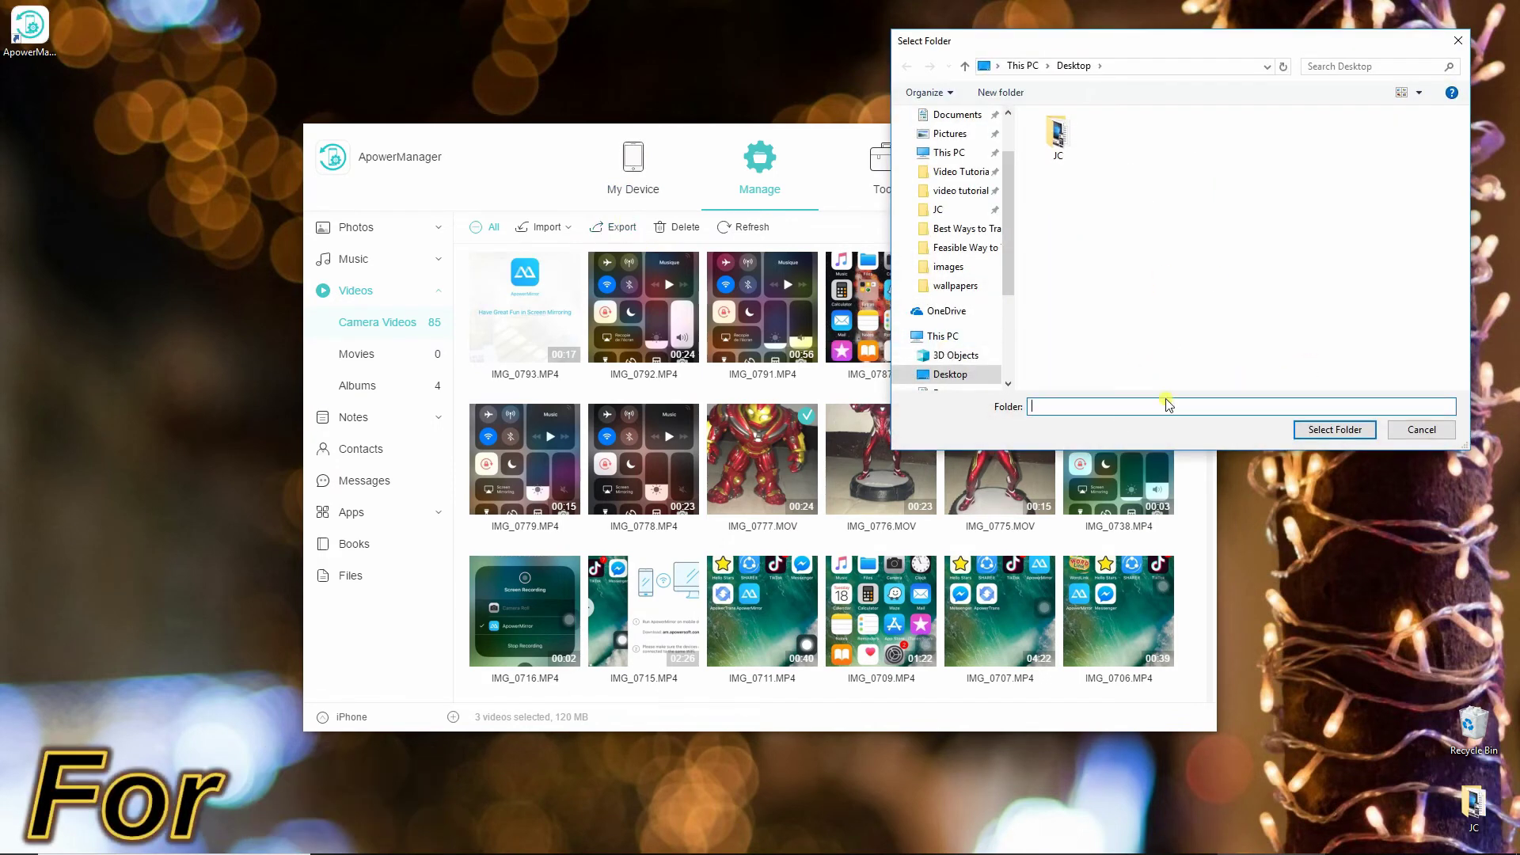
left_click(1333, 432)
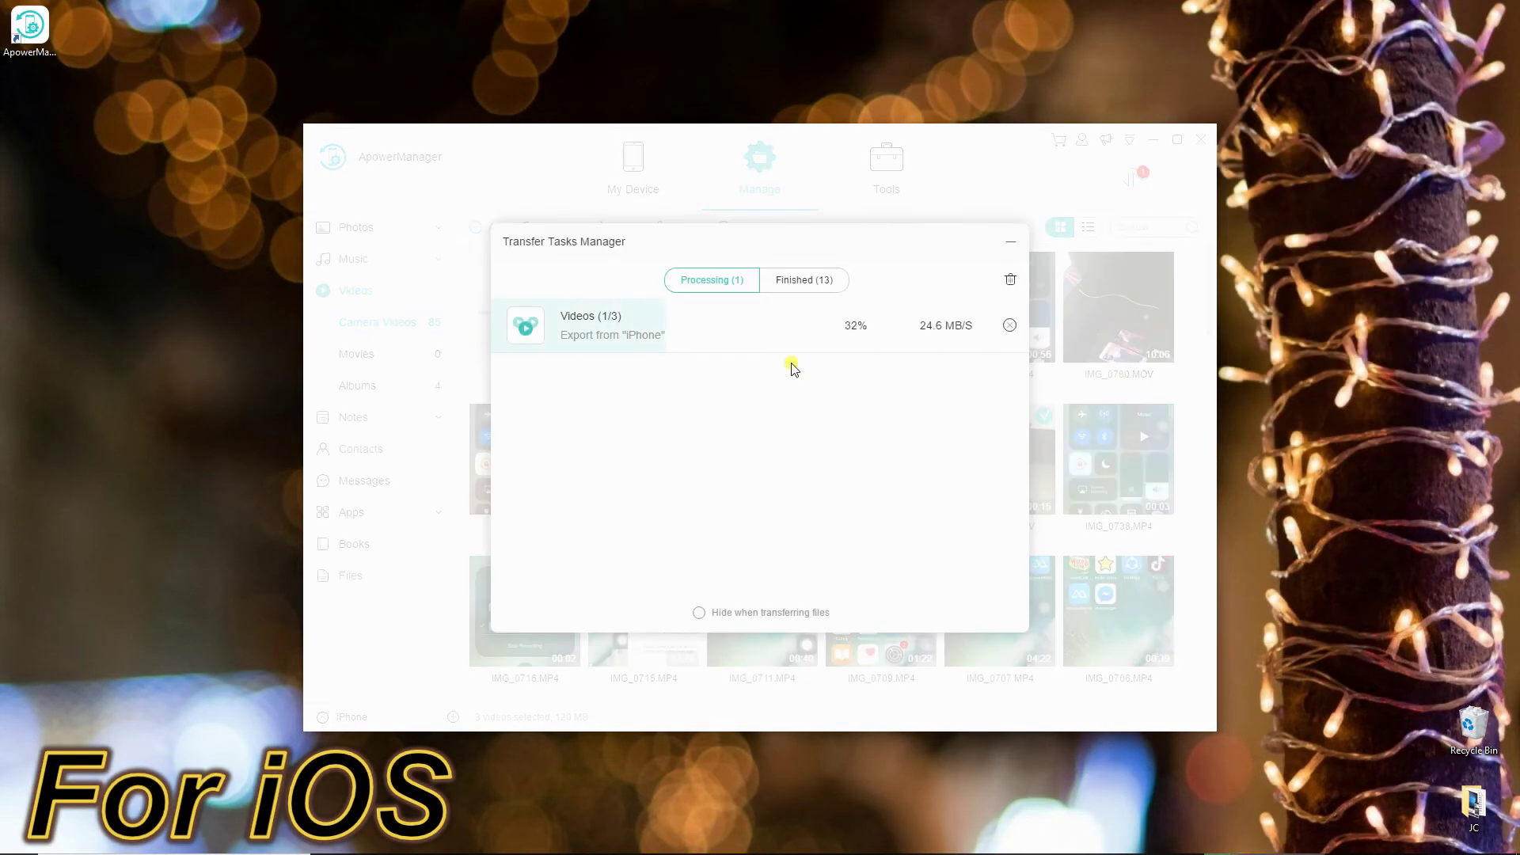